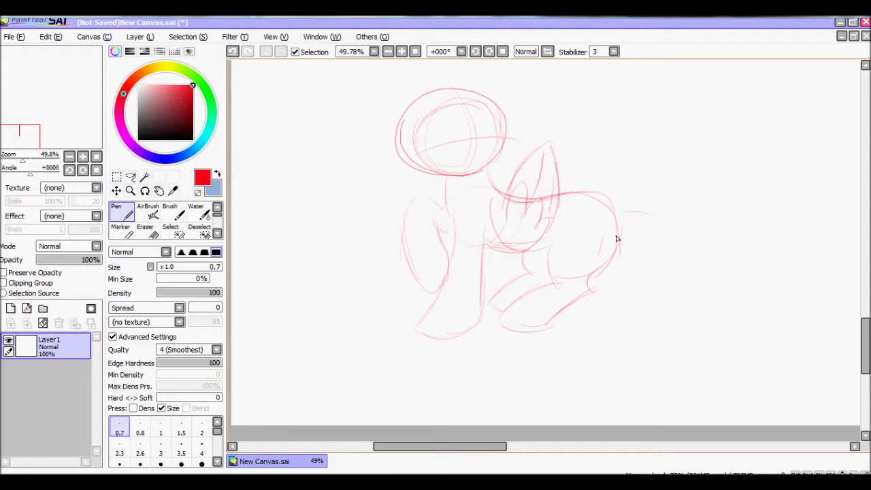
# Sketch the pony's ears and facial features in red, then erase the outer circle around the head
pyautogui.scroll(2, 496, 253)
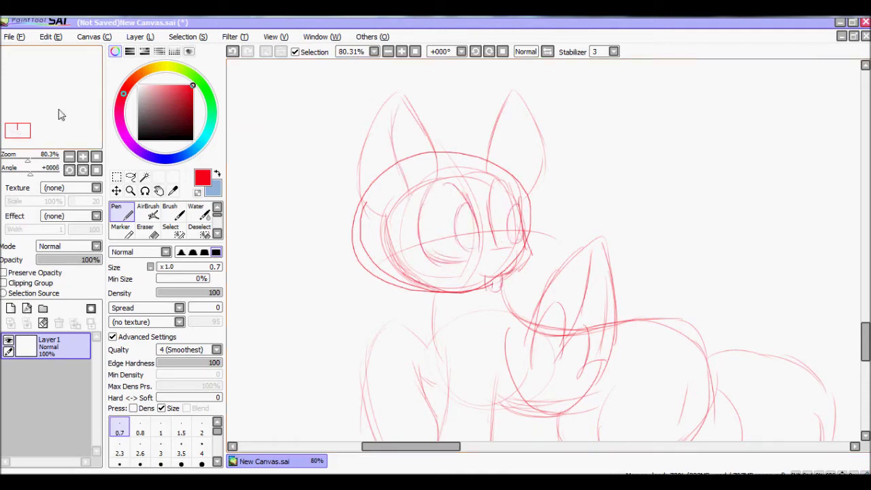
pyautogui.scroll(-1, 248, 211)
pyautogui.press('e')
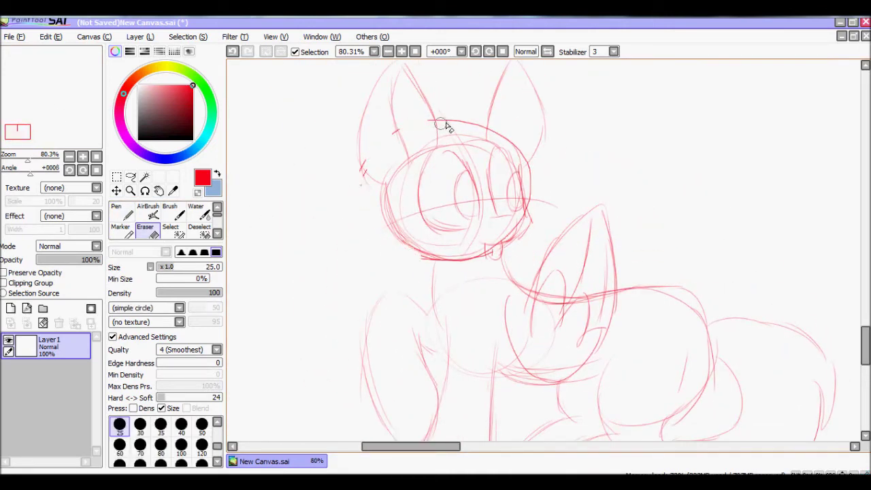
# Sketch the mane in red around the ears and down the neck
pyautogui.press('n')
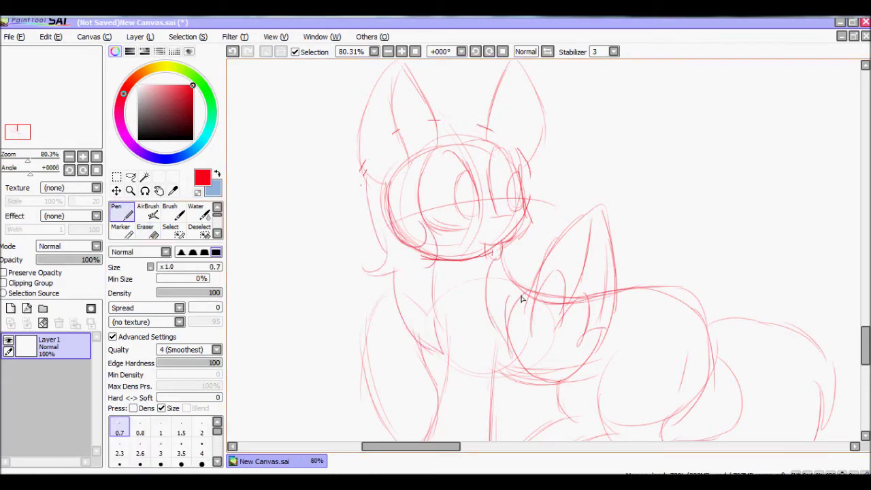
pyautogui.moveTo(27, 134); pyautogui.dragTo(28, 129)
pyautogui.moveTo(407, 185); pyautogui.dragTo(535, 196)
# Crop the canvas to a rectangular area around the whole pony sketch
pyautogui.moveTo(500, 276)
pyautogui.mouseDown()
pyautogui.moveTo(456, 218)
pyautogui.moveTo(432, 123)
pyautogui.moveTo(658, 360)
pyautogui.mouseUp()
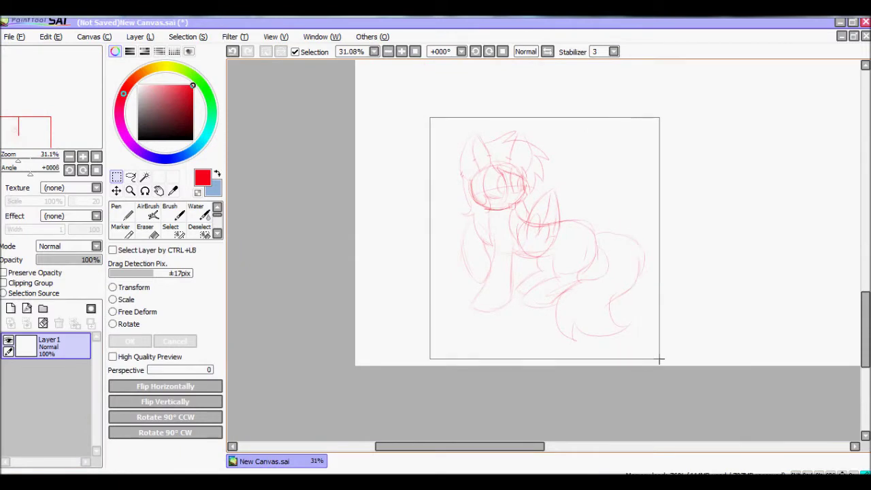
pyautogui.click(94, 36)
pyautogui.click(109, 84)
# Add a new layer above the sketch and choose black as the Pen colour
pyautogui.hotkey('ctrl', '+')
pyautogui.hotkey('ctrl', 'shift', 'n')
pyautogui.moveTo(173, 109); pyautogui.dragTo(193, 141)
pyautogui.press('n')
# Ink the main contours of the face in black over the red sketch with the Pen at size 4
pyautogui.moveTo(360, 297); pyautogui.dragTo(440, 172)
pyautogui.hotkey('ctrl', 'z')
pyautogui.hotkey('ctrl', '+')
pyautogui.hotkey('ctrl', '+')
pyautogui.moveTo(415, 137)
pyautogui.mouseDown()
pyautogui.moveTo(482, 136)
pyautogui.moveTo(402, 235)
pyautogui.moveTo(457, 224)
pyautogui.mouseUp()
pyautogui.hotkey('ctrl', 'z')
pyautogui.moveTo(457, 225); pyautogui.dragTo(501, 388)
pyautogui.moveTo(491, 300)
pyautogui.mouseDown()
pyautogui.moveTo(465, 203)
pyautogui.moveTo(463, 152)
pyautogui.moveTo(496, 298)
pyautogui.mouseUp()
pyautogui.hotkey('ctrl', 'z')
pyautogui.moveTo(555, 187)
pyautogui.mouseDown()
pyautogui.moveTo(579, 293)
pyautogui.moveTo(544, 324)
pyautogui.mouseUp()
pyautogui.moveTo(49, 87); pyautogui.dragTo(48, 94)
pyautogui.moveTo(602, 149)
pyautogui.mouseDown()
pyautogui.moveTo(538, 266)
pyautogui.moveTo(520, 271)
pyautogui.mouseUp()
# Ink the eye lines in black over the sketched eyes
pyautogui.moveTo(42, 83); pyautogui.dragTo(36, 76)
pyautogui.moveTo(441, 107); pyautogui.dragTo(492, 351)
pyautogui.moveTo(506, 163); pyautogui.dragTo(548, 323)
# Ink the fringe over the forehead and the spiky top and back edge of the mane
pyautogui.moveTo(33, 75); pyautogui.dragTo(39, 71)
pyautogui.moveTo(320, 151); pyautogui.dragTo(418, 259)
pyautogui.moveTo(373, 171); pyautogui.dragTo(419, 259)
pyautogui.moveTo(383, 205); pyautogui.dragTo(592, 306)
pyautogui.moveTo(550, 184); pyautogui.dragTo(594, 300)
pyautogui.moveTo(43, 80); pyautogui.dragTo(37, 63)
pyautogui.moveTo(294, 179)
pyautogui.mouseDown()
pyautogui.moveTo(558, 158)
pyautogui.moveTo(718, 289)
pyautogui.mouseUp()
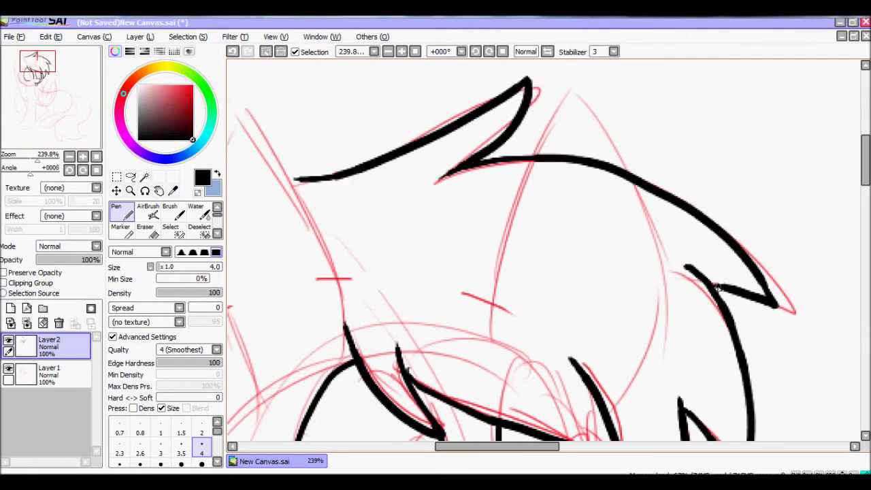
# Ink the near ear with its outer contour and inner line
pyautogui.moveTo(38, 62)
pyautogui.mouseDown()
pyautogui.moveTo(33, 76)
pyautogui.moveTo(30, 68)
pyautogui.mouseUp()
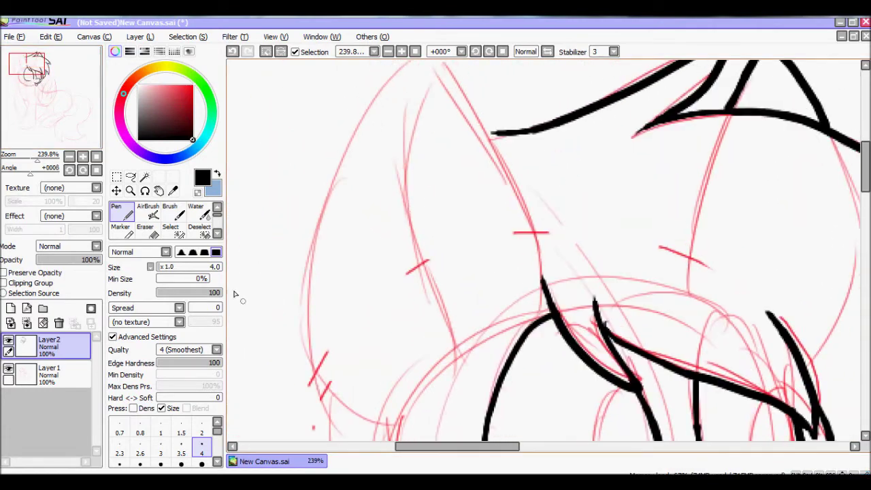
pyautogui.moveTo(402, 429); pyautogui.dragTo(319, 196)
pyautogui.hotkey('ctrl', 'z')
pyautogui.click(69, 157)
pyautogui.moveTo(431, 402); pyautogui.dragTo(381, 170)
pyautogui.moveTo(395, 102); pyautogui.dragTo(548, 273)
pyautogui.moveTo(463, 157); pyautogui.dragTo(436, 340)
# Ink the locks of mane hanging from the near ear down beside the cheek
pyautogui.moveTo(27, 64); pyautogui.dragTo(30, 80)
pyautogui.moveTo(378, 101)
pyautogui.mouseDown()
pyautogui.moveTo(461, 228)
pyautogui.moveTo(405, 235)
pyautogui.mouseUp()
pyautogui.hotkey('ctrl', 'z')
pyautogui.moveTo(409, 201); pyautogui.dragTo(456, 306)
pyautogui.moveTo(320, 65)
pyautogui.mouseDown()
pyautogui.moveTo(314, 294)
pyautogui.moveTo(364, 341)
pyautogui.mouseUp()
# Ink the curled lower mane with its pointed lock across the chest
pyautogui.moveTo(30, 82); pyautogui.dragTo(33, 92)
pyautogui.moveTo(327, 204)
pyautogui.mouseDown()
pyautogui.moveTo(420, 317)
pyautogui.moveTo(428, 290)
pyautogui.mouseUp()
pyautogui.moveTo(408, 273); pyautogui.dragTo(408, 320)
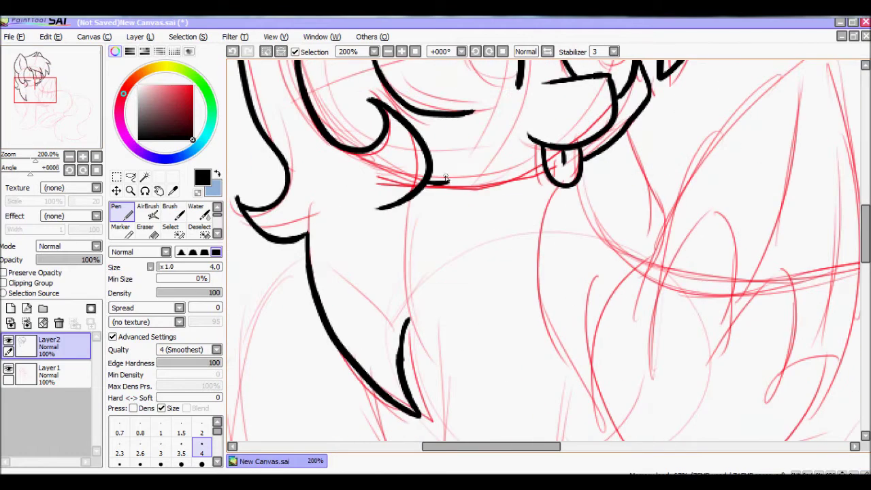
pyautogui.moveTo(330, 214); pyautogui.dragTo(302, 115)
# Ink the pointed lock hanging below the chin in front of the wing
pyautogui.moveTo(68, 95); pyautogui.dragTo(77, 91)
pyautogui.moveTo(410, 129)
pyautogui.mouseDown()
pyautogui.moveTo(387, 204)
pyautogui.moveTo(446, 350)
pyautogui.mouseUp()
pyautogui.moveTo(442, 221); pyautogui.dragTo(439, 347)
pyautogui.moveTo(446, 348); pyautogui.dragTo(507, 198)
pyautogui.moveTo(51, 129)
pyautogui.mouseDown()
pyautogui.moveTo(53, 82)
pyautogui.moveTo(61, 96)
pyautogui.mouseUp()
pyautogui.moveTo(380, 300); pyautogui.dragTo(544, 268)
pyautogui.hotkey('ctrl', 'z')
pyautogui.hotkey('ctrl', 'z')
pyautogui.moveTo(402, 320); pyautogui.dragTo(565, 231)
pyautogui.hotkey('ctrl', 'z')
pyautogui.moveTo(401, 330)
pyautogui.mouseDown()
pyautogui.moveTo(552, 131)
pyautogui.moveTo(350, 360)
pyautogui.mouseUp()
pyautogui.hotkey('ctrl', 'z')
pyautogui.hotkey('ctrl', 'z')
# Ink the folded wing with its rounded base, pointed tip and jagged inner feathers
pyautogui.moveTo(354, 317)
pyautogui.mouseDown()
pyautogui.moveTo(554, 306)
pyautogui.moveTo(398, 279)
pyautogui.moveTo(449, 314)
pyautogui.moveTo(539, 320)
pyautogui.mouseUp()
pyautogui.moveTo(459, 289); pyautogui.dragTo(534, 97)
pyautogui.moveTo(501, 332); pyautogui.dragTo(563, 170)
pyautogui.hotkey('ctrl', 'z')
pyautogui.moveTo(545, 116); pyautogui.dragTo(504, 323)
pyautogui.moveTo(327, 307); pyautogui.dragTo(524, 231)
# Ink the long oval contour of the raised foreleg, rotating the canvas for the curves
pyautogui.moveTo(344, 135); pyautogui.dragTo(360, 422)
pyautogui.moveTo(334, 167)
pyautogui.mouseDown()
pyautogui.moveTo(334, 99)
pyautogui.moveTo(435, 204)
pyautogui.mouseUp()
pyautogui.hotkey('ctrl', 'z')
pyautogui.moveTo(374, 398); pyautogui.dragTo(330, 108)
pyautogui.moveTo(30, 173); pyautogui.dragTo(38, 176)
pyautogui.moveTo(273, 377)
pyautogui.mouseDown()
pyautogui.moveTo(445, 129)
pyautogui.moveTo(419, 131)
pyautogui.moveTo(380, 305)
pyautogui.moveTo(411, 241)
pyautogui.mouseUp()
pyautogui.hotkey('ctrl', 'z')
pyautogui.hotkey('ctrl', 'z')
pyautogui.moveTo(249, 354)
pyautogui.mouseDown()
pyautogui.moveTo(400, 136)
pyautogui.moveTo(446, 128)
pyautogui.mouseUp()
pyautogui.moveTo(38, 170)
pyautogui.mouseDown()
pyautogui.moveTo(30, 170)
pyautogui.moveTo(34, 162)
pyautogui.mouseUp()
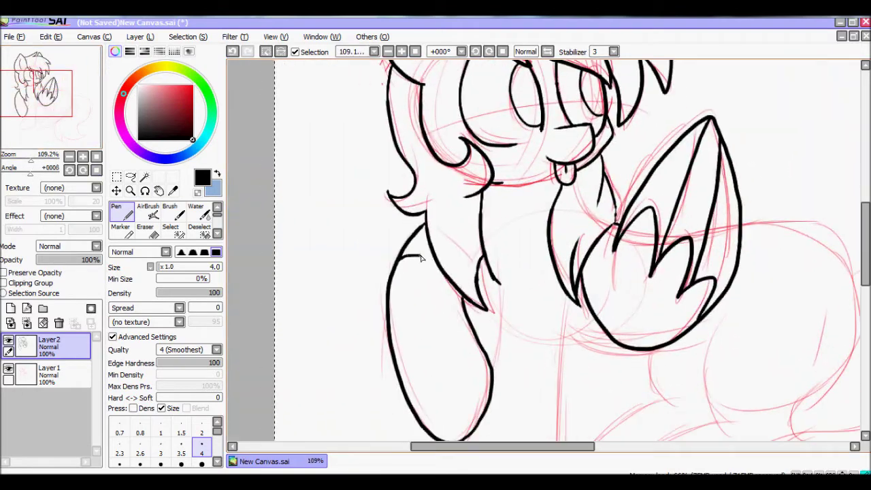
# Erase the upper shoulder line and redraw the top of the raised foreleg so it meets the mane
pyautogui.press('e')
pyautogui.press('n')
pyautogui.moveTo(427, 212); pyautogui.dragTo(434, 257)
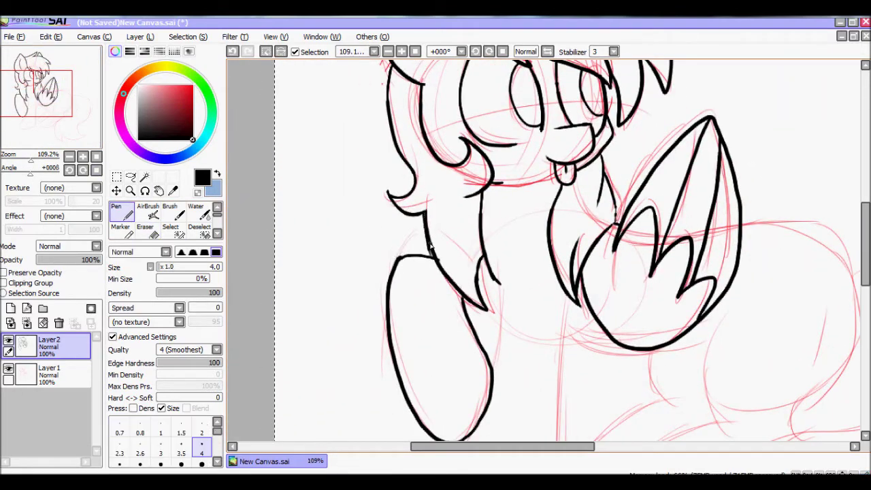
# Ink the standing foreleg from the chest down to its flat hoof
pyautogui.moveTo(480, 432); pyautogui.dragTo(394, 271)
pyautogui.moveTo(470, 371); pyautogui.dragTo(476, 140)
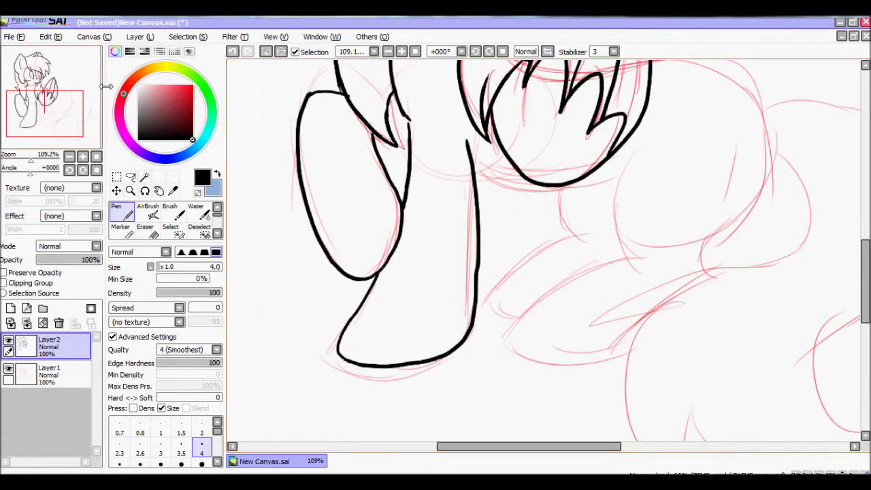
pyautogui.moveTo(393, 138); pyautogui.dragTo(373, 261)
# Ink the belly line below the wing and the folded near hind leg
pyautogui.moveTo(271, 167); pyautogui.dragTo(175, 61)
pyautogui.moveTo(358, 188); pyautogui.dragTo(417, 205)
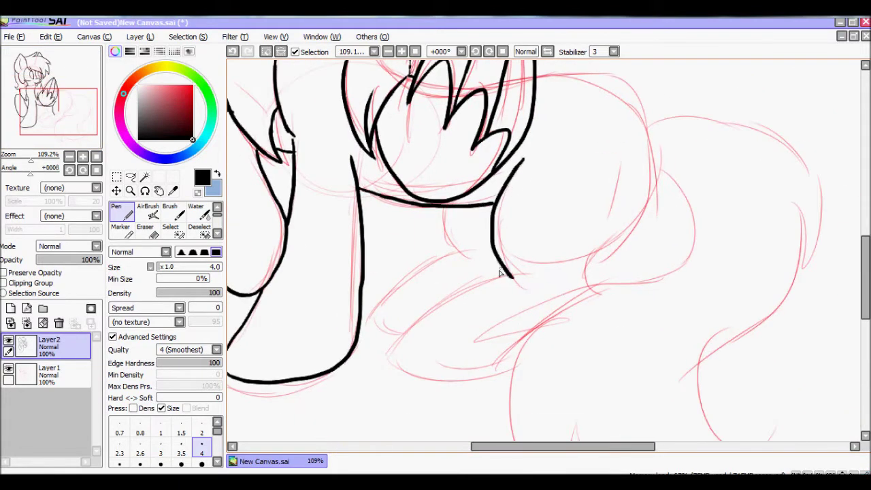
pyautogui.moveTo(66, 117); pyautogui.dragTo(79, 127)
pyautogui.moveTo(530, 87)
pyautogui.mouseDown()
pyautogui.moveTo(554, 198)
pyautogui.moveTo(364, 269)
pyautogui.mouseUp()
pyautogui.moveTo(469, 251); pyautogui.dragTo(402, 422)
# Ink the bushy tail with its curved upper edge and pointed locks
pyautogui.moveTo(462, 412); pyautogui.dragTo(654, 361)
pyautogui.moveTo(593, 374)
pyautogui.mouseDown()
pyautogui.moveTo(653, 256)
pyautogui.moveTo(538, 367)
pyautogui.mouseUp()
pyautogui.moveTo(467, 144); pyautogui.dragTo(579, 198)
pyautogui.moveTo(480, 217); pyautogui.dragTo(470, 202)
pyautogui.moveTo(584, 185); pyautogui.dragTo(580, 304)
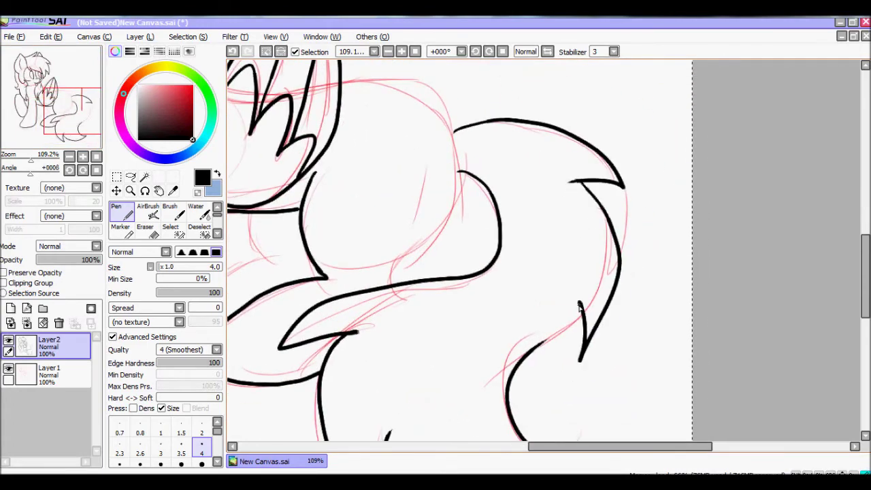
# Ink the rump and the back line from the wing to the tail, rotating the canvas for the curve
pyautogui.moveTo(460, 172); pyautogui.dragTo(582, 239)
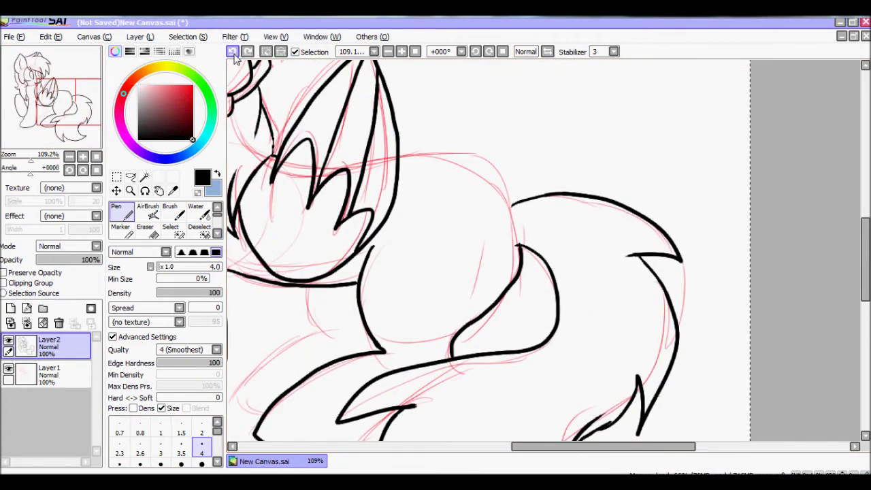
pyautogui.scroll(3, 477, 239)
pyautogui.moveTo(476, 204); pyautogui.dragTo(559, 238)
pyautogui.moveTo(263, 87); pyautogui.dragTo(438, 141)
pyautogui.moveTo(365, 107); pyautogui.dragTo(435, 170)
pyautogui.moveTo(259, 306); pyautogui.dragTo(633, 204)
pyautogui.hotkey('ctrl', 'z')
pyautogui.moveTo(232, 335)
pyautogui.mouseDown()
pyautogui.moveTo(552, 201)
pyautogui.moveTo(694, 273)
pyautogui.mouseUp()
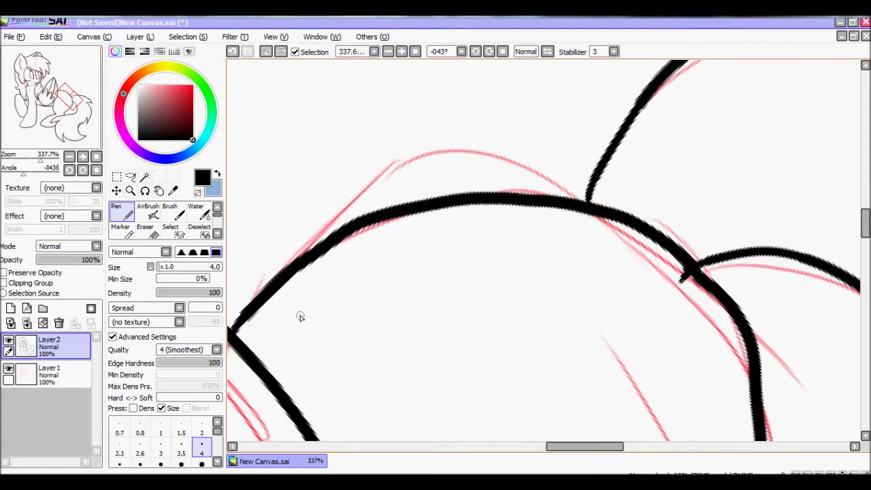
# Reset the canvas rotation and ink the far hind leg below the belly
pyautogui.press('Home')
pyautogui.scroll(-3, 296, 420)
pyautogui.moveTo(476, 272)
pyautogui.mouseDown()
pyautogui.moveTo(545, 238)
pyautogui.moveTo(579, 205)
pyautogui.mouseUp()
pyautogui.moveTo(446, 304)
pyautogui.mouseDown()
pyautogui.moveTo(545, 186)
pyautogui.moveTo(545, 422)
pyautogui.moveTo(544, 239)
pyautogui.moveTo(476, 307)
pyautogui.mouseUp()
# Thicken the outer contour of the raised foreleg's shoulder and the front mane with the Pen at size 9
pyautogui.moveTo(257, 255); pyautogui.dragTo(327, 175)
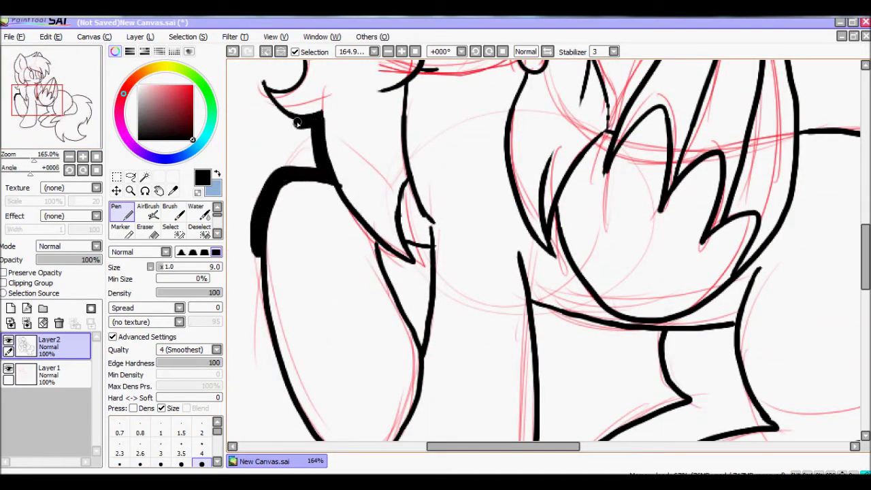
pyautogui.moveTo(305, 121); pyautogui.dragTo(264, 84)
pyautogui.scroll(5, 265, 170)
pyautogui.moveTo(303, 293)
pyautogui.mouseDown()
pyautogui.moveTo(262, 102)
pyautogui.moveTo(290, 293)
pyautogui.moveTo(345, 86)
pyautogui.moveTo(425, 129)
pyautogui.mouseUp()
pyautogui.click(232, 52)
pyautogui.moveTo(286, 306)
pyautogui.mouseDown()
pyautogui.moveTo(311, 146)
pyautogui.moveTo(409, 119)
pyautogui.moveTo(423, 131)
pyautogui.mouseUp()
# Thicken the outer contour across the top of the head and mane
pyautogui.scroll(2, 476, 252)
pyautogui.moveTo(407, 192)
pyautogui.mouseDown()
pyautogui.moveTo(546, 117)
pyautogui.moveTo(526, 180)
pyautogui.moveTo(633, 196)
pyautogui.mouseUp()
pyautogui.click(232, 51)
pyautogui.moveTo(526, 180); pyautogui.dragTo(627, 196)
pyautogui.scroll(-2, 613, 198)
pyautogui.hscroll(2, 613, 197)
pyautogui.moveTo(545, 129); pyautogui.dragTo(646, 235)
# Thicken the pointed mane locks behind the face down to the cheek
pyautogui.scroll(-2, 601, 217)
pyautogui.hscroll(2, 601, 217)
pyautogui.moveTo(548, 99)
pyautogui.mouseDown()
pyautogui.moveTo(534, 218)
pyautogui.moveTo(495, 173)
pyautogui.mouseUp()
pyautogui.moveTo(449, 208); pyautogui.dragTo(502, 231)
# Thicken the outer edges of the wing on both sides of its tip
pyautogui.scroll(-2, 448, 262)
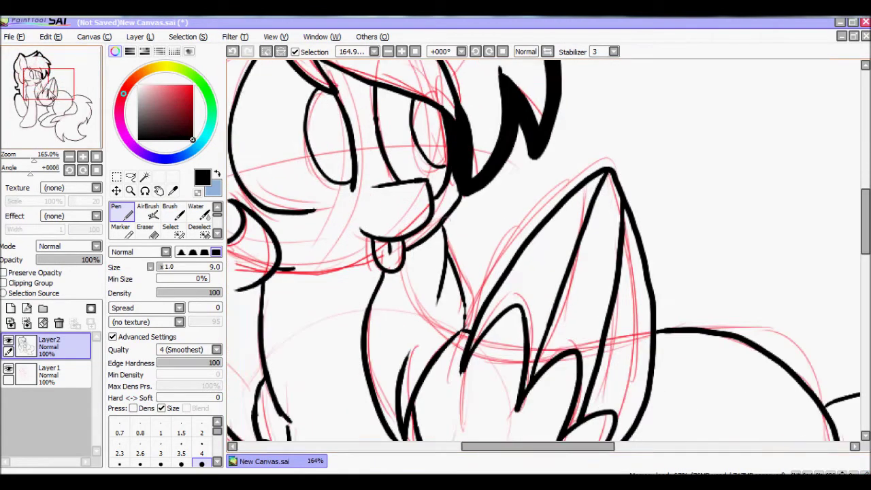
pyautogui.moveTo(488, 312)
pyautogui.mouseDown()
pyautogui.moveTo(606, 164)
pyautogui.moveTo(668, 334)
pyautogui.mouseUp()
pyautogui.click(237, 51)
pyautogui.moveTo(476, 317)
pyautogui.mouseDown()
pyautogui.moveTo(604, 167)
pyautogui.moveTo(503, 262)
pyautogui.moveTo(606, 162)
pyautogui.mouseUp()
pyautogui.click(232, 52)
pyautogui.moveTo(606, 163); pyautogui.dragTo(668, 316)
# Thicken the pony's back line and the upper edge of the tail
pyautogui.moveTo(612, 272); pyautogui.dragTo(340, 204)
pyautogui.moveTo(479, 245); pyautogui.dragTo(607, 160)
pyautogui.moveTo(476, 273); pyautogui.dragTo(408, 238)
pyautogui.moveTo(348, 164)
pyautogui.mouseDown()
pyautogui.moveTo(424, 154)
pyautogui.moveTo(538, 253)
pyautogui.moveTo(490, 110)
pyautogui.mouseUp()
# Thicken the outer contour of the tail's rear locks
pyautogui.moveTo(489, 297)
pyautogui.mouseDown()
pyautogui.moveTo(480, 391)
pyautogui.moveTo(528, 136)
pyautogui.mouseUp()
pyautogui.moveTo(550, 199); pyautogui.dragTo(545, 275)
pyautogui.moveTo(544, 340); pyautogui.dragTo(567, 146)
pyautogui.hotkey('ctrl', 'z')
pyautogui.moveTo(510, 320); pyautogui.dragTo(425, 292)
pyautogui.hotkey('ctrl', 'z')
pyautogui.moveTo(510, 123)
pyautogui.mouseDown()
pyautogui.moveTo(449, 324)
pyautogui.moveTo(525, 317)
pyautogui.mouseUp()
# Thicken the lower contour of the tail and fill the gap left between its strokes
pyautogui.moveTo(340, 272); pyautogui.dragTo(459, 244)
pyautogui.moveTo(340, 287)
pyautogui.mouseDown()
pyautogui.moveTo(349, 314)
pyautogui.moveTo(641, 286)
pyautogui.mouseUp()
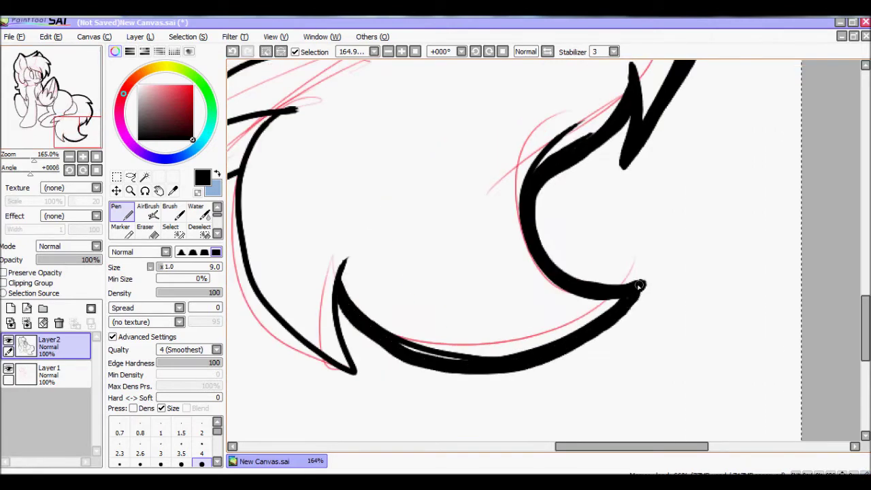
pyautogui.moveTo(404, 343); pyautogui.dragTo(471, 362)
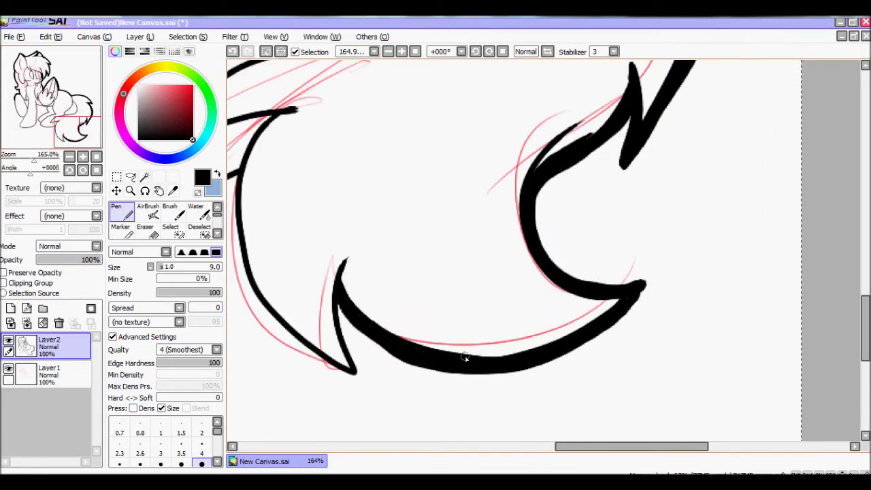
pyautogui.moveTo(297, 211)
pyautogui.mouseDown()
pyautogui.moveTo(414, 402)
pyautogui.moveTo(402, 340)
pyautogui.mouseUp()
pyautogui.click(88, 121)
pyautogui.moveTo(414, 226)
pyautogui.mouseDown()
pyautogui.moveTo(446, 296)
pyautogui.moveTo(582, 286)
pyautogui.mouseUp()
# Thicken the outer contours of the hind legs, belly and standing foreleg
pyautogui.click(49, 117)
pyautogui.moveTo(437, 311); pyautogui.dragTo(530, 182)
pyautogui.moveTo(393, 92); pyautogui.dragTo(501, 122)
pyautogui.click(42, 117)
pyautogui.moveTo(316, 238)
pyautogui.mouseDown()
pyautogui.moveTo(293, 376)
pyautogui.moveTo(480, 258)
pyautogui.moveTo(473, 92)
pyautogui.mouseUp()
# Thicken the raised foreleg's outer edge and the line where it meets the chest
pyautogui.click(41, 112)
pyautogui.click(38, 108)
pyautogui.moveTo(246, 176)
pyautogui.mouseDown()
pyautogui.moveTo(244, 224)
pyautogui.moveTo(360, 412)
pyautogui.mouseUp()
pyautogui.moveTo(373, 185); pyautogui.dragTo(405, 264)
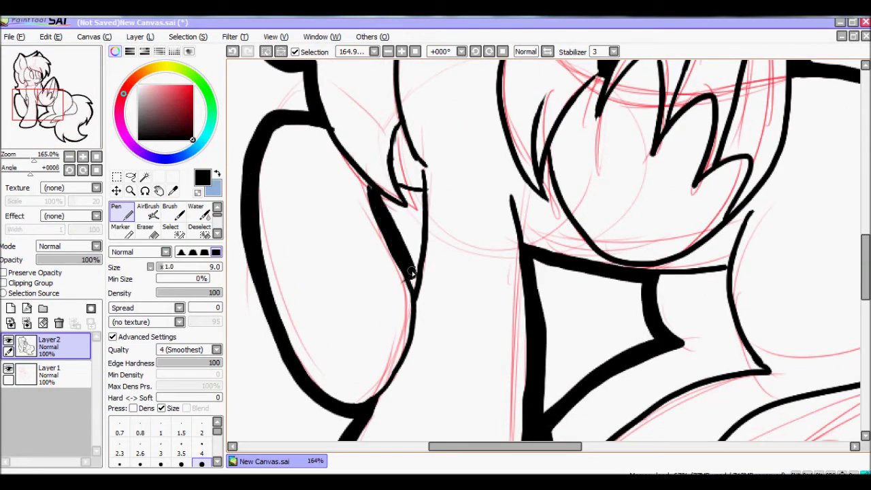
pyautogui.moveTo(418, 253); pyautogui.dragTo(415, 272)
pyautogui.click(39, 92)
pyautogui.click(37, 78)
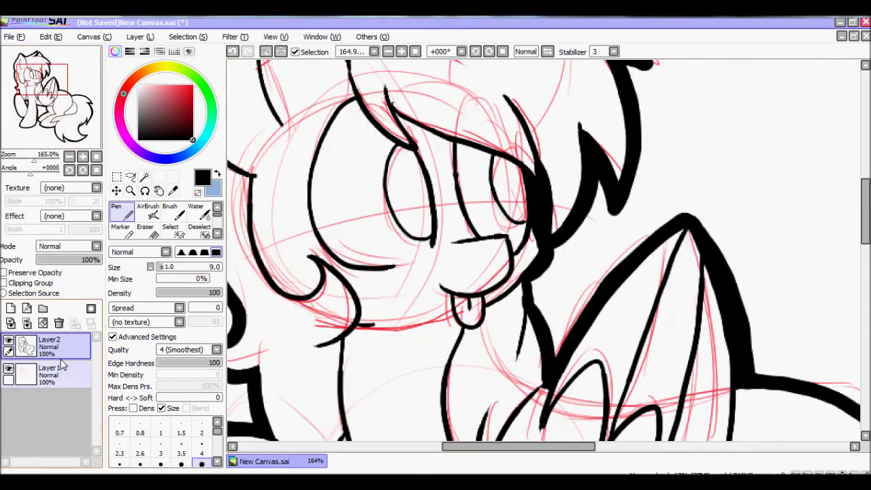
# Clear the red sketch from Layer1 and paint medium grey along the inner edges of the near ear
pyautogui.click(49, 375)
pyautogui.click(39, 68)
pyautogui.click(34, 88)
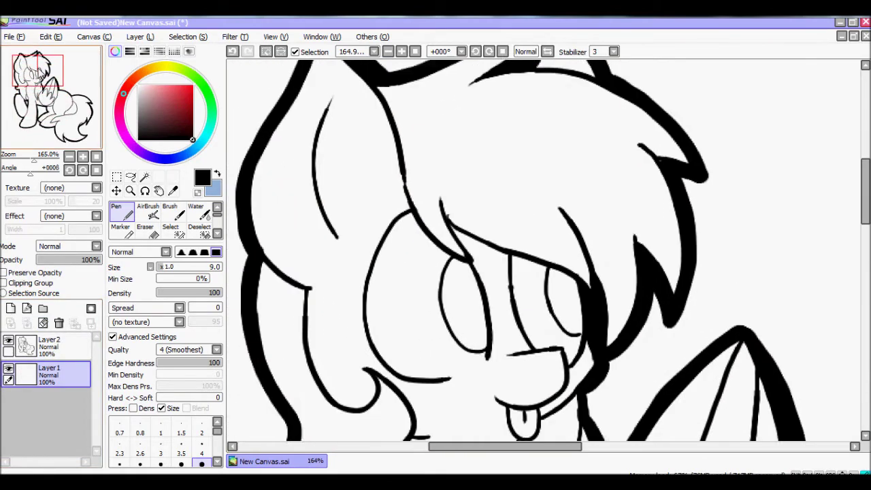
pyautogui.click(139, 94)
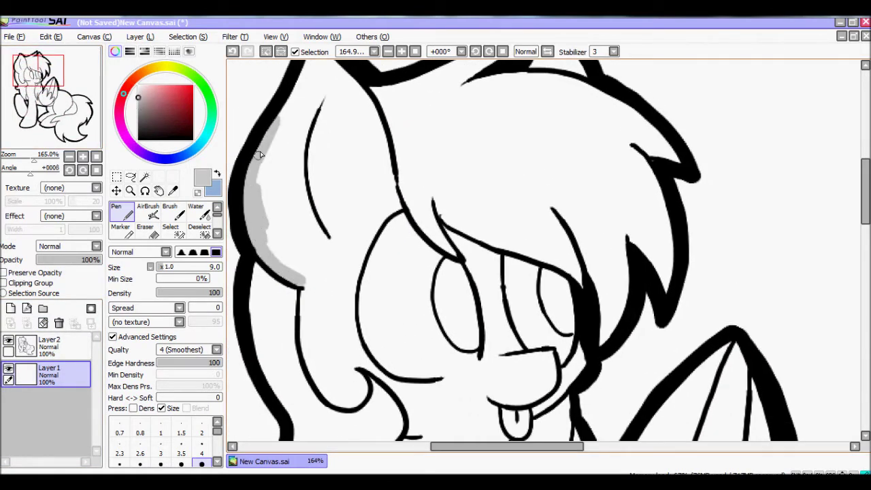
pyautogui.moveTo(263, 151); pyautogui.dragTo(291, 96)
pyautogui.scroll(2, 285, 173)
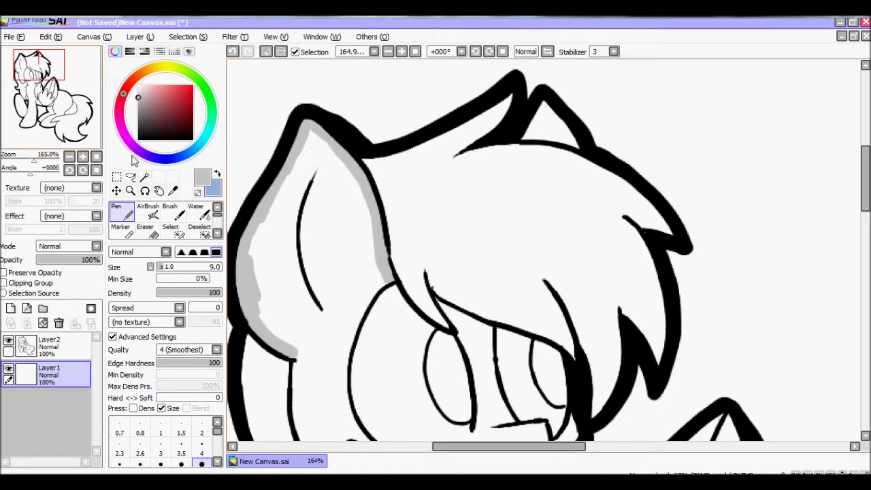
# Paint grey around the near eye, between the eyes and along the muzzle's lower edge
pyautogui.click(39, 76)
pyautogui.moveTo(373, 151)
pyautogui.mouseDown()
pyautogui.moveTo(413, 332)
pyautogui.moveTo(447, 207)
pyautogui.mouseUp()
pyautogui.press('e')
pyautogui.press('n')
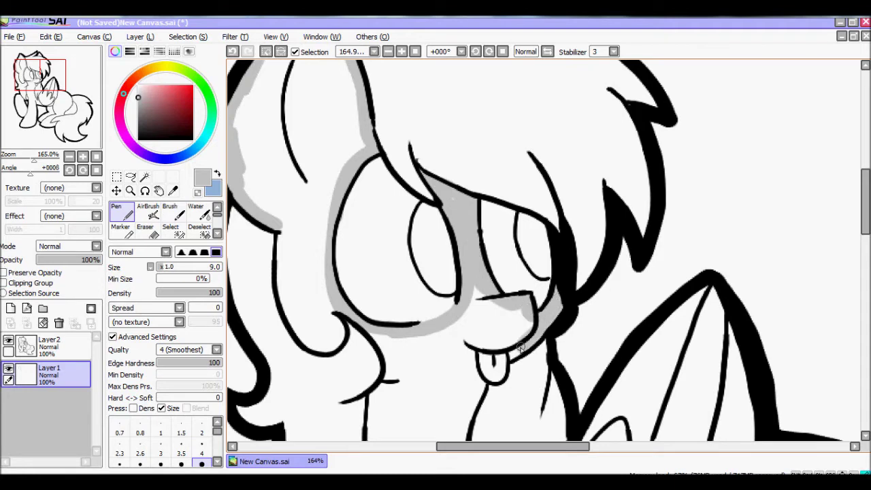
# Paint grey along the edges of the cheek, neck, chest and standing foreleg
pyautogui.click(49, 88)
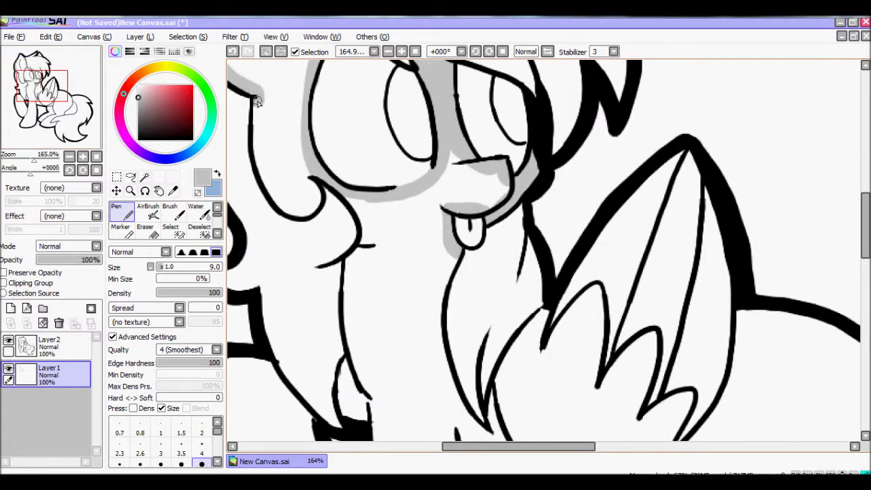
pyautogui.moveTo(257, 93); pyautogui.dragTo(312, 209)
pyautogui.moveTo(356, 256); pyautogui.dragTo(362, 158)
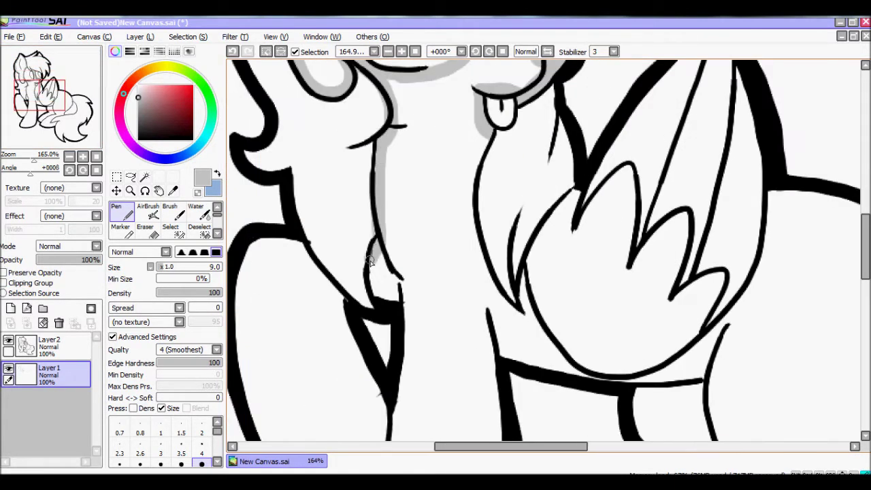
pyautogui.moveTo(389, 270); pyautogui.dragTo(376, 87)
pyautogui.moveTo(319, 298)
pyautogui.mouseDown()
pyautogui.moveTo(357, 221)
pyautogui.moveTo(404, 334)
pyautogui.moveTo(495, 140)
pyautogui.moveTo(354, 256)
pyautogui.mouseUp()
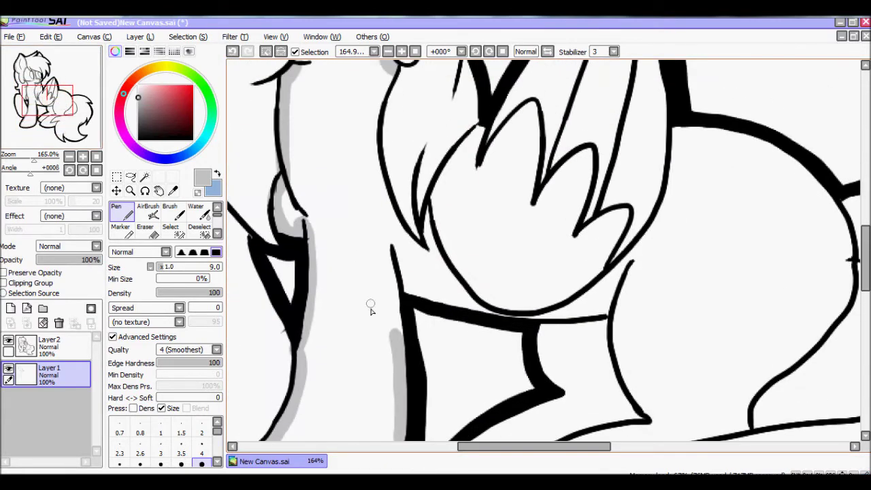
pyautogui.moveTo(427, 231); pyautogui.dragTo(426, 257)
pyautogui.moveTo(425, 257)
pyautogui.mouseDown()
pyautogui.moveTo(426, 319)
pyautogui.moveTo(379, 170)
pyautogui.mouseUp()
# Fill the head, neck and standing foreleg with the same grey
pyautogui.click(216, 234)
pyautogui.click(120, 211)
pyautogui.click(311, 185)
pyautogui.moveTo(311, 184); pyautogui.dragTo(476, 272)
pyautogui.click(320, 204)
pyautogui.moveTo(320, 205); pyautogui.dragTo(157, 231)
# Paint grey along the raised foreleg's inner edges and fill the leg with it
pyautogui.click(217, 207)
pyautogui.click(120, 211)
pyautogui.moveTo(330, 160)
pyautogui.mouseDown()
pyautogui.moveTo(320, 155)
pyautogui.moveTo(262, 218)
pyautogui.moveTo(342, 420)
pyautogui.moveTo(375, 405)
pyautogui.moveTo(361, 218)
pyautogui.mouseUp()
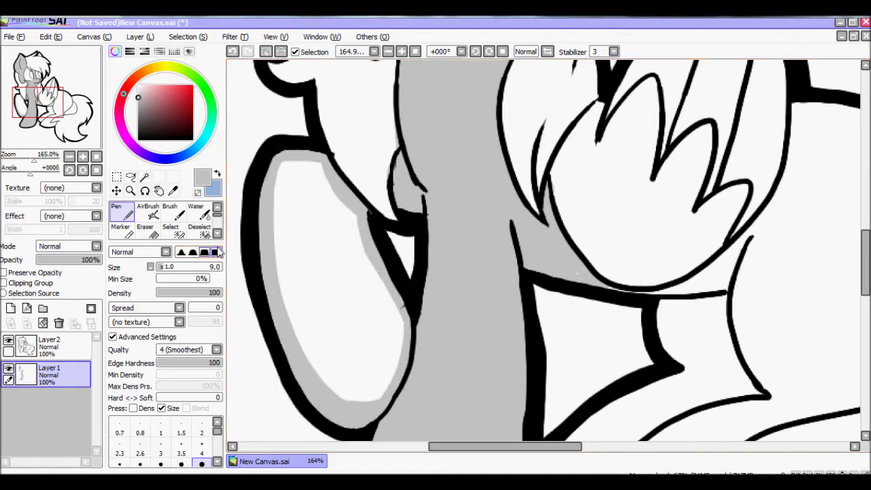
pyautogui.click(217, 233)
pyautogui.click(120, 230)
pyautogui.click(302, 243)
# Paint grey along the inner edges of the wing, back, hindquarters and hind legs
pyautogui.moveTo(65, 109); pyautogui.dragTo(87, 99)
pyautogui.click(217, 207)
pyautogui.click(118, 209)
pyautogui.moveTo(300, 293)
pyautogui.mouseDown()
pyautogui.moveTo(458, 91)
pyautogui.moveTo(568, 245)
pyautogui.moveTo(660, 299)
pyautogui.mouseUp()
pyautogui.click(71, 104)
pyautogui.moveTo(348, 228); pyautogui.dragTo(374, 298)
pyautogui.moveTo(374, 298)
pyautogui.mouseDown()
pyautogui.moveTo(404, 171)
pyautogui.moveTo(313, 294)
pyautogui.mouseUp()
pyautogui.moveTo(447, 352)
pyautogui.mouseDown()
pyautogui.moveTo(404, 311)
pyautogui.moveTo(585, 207)
pyautogui.mouseUp()
pyautogui.click(75, 105)
pyautogui.moveTo(396, 359)
pyautogui.mouseDown()
pyautogui.moveTo(468, 276)
pyautogui.moveTo(442, 90)
pyautogui.mouseUp()
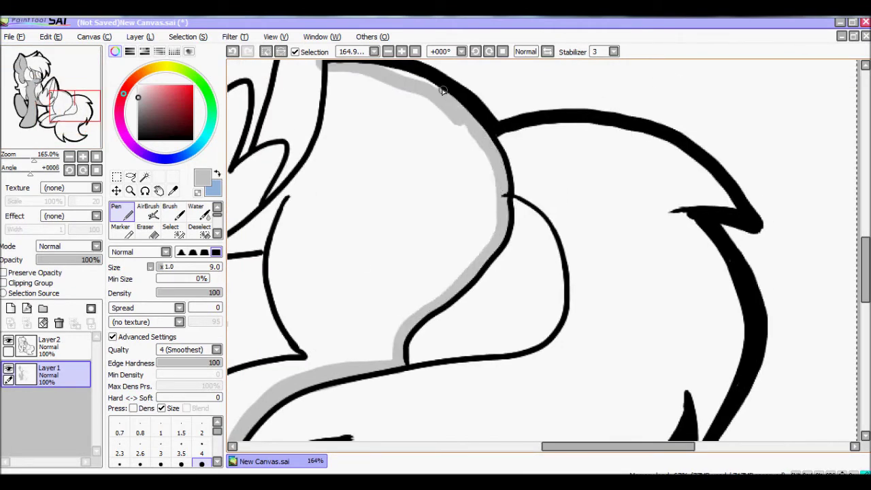
# Fill the remaining white areas of the body and hindquarters with grey
pyautogui.click(66, 107)
pyautogui.click(120, 230)
pyautogui.click(282, 243)
# Colour the far ear with the body grey and set up a lighter grey for the mane
pyautogui.moveTo(41, 85); pyautogui.dragTo(38, 85)
pyautogui.click(42, 64)
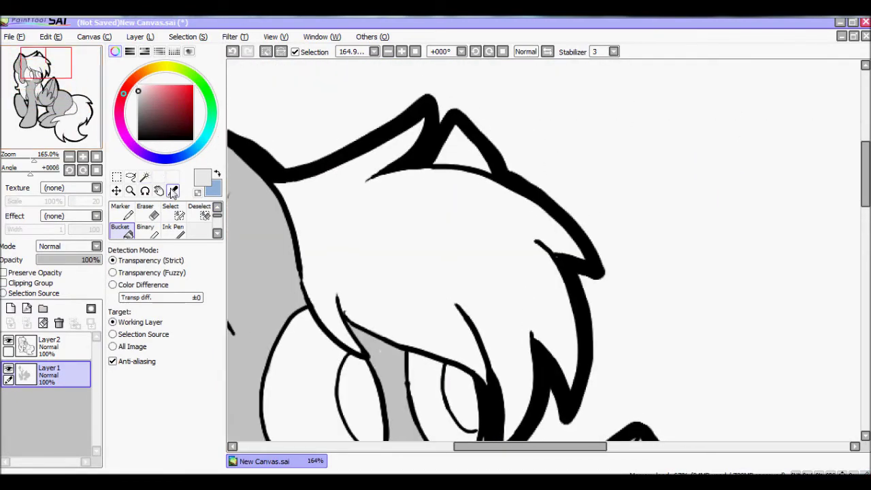
pyautogui.click(161, 191)
pyautogui.click(145, 230)
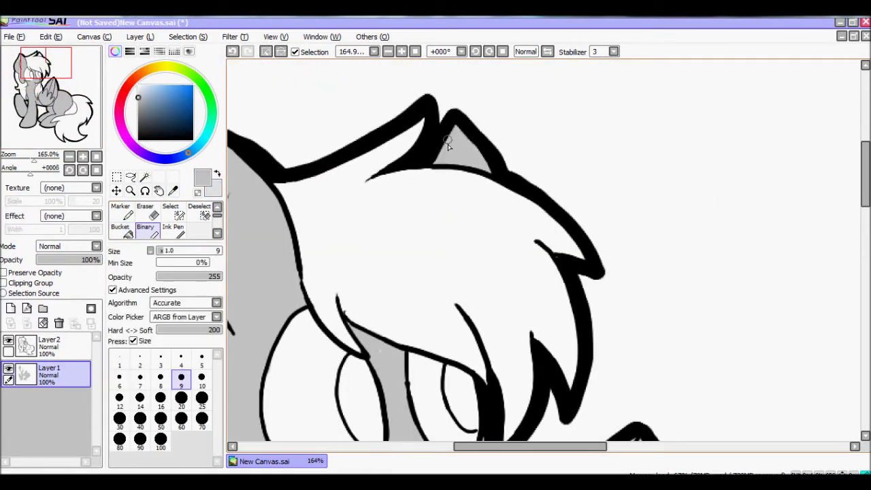
pyautogui.press('n')
# Paint the lighter grey along the fringe's inner edges and fill the fringe with it
pyautogui.moveTo(276, 184)
pyautogui.mouseDown()
pyautogui.moveTo(333, 326)
pyautogui.moveTo(303, 211)
pyautogui.mouseUp()
pyautogui.moveTo(307, 176); pyautogui.dragTo(420, 252)
pyautogui.moveTo(483, 341)
pyautogui.mouseDown()
pyautogui.moveTo(551, 149)
pyautogui.moveTo(378, 69)
pyautogui.moveTo(385, 201)
pyautogui.mouseUp()
pyautogui.moveTo(407, 147); pyautogui.dragTo(308, 201)
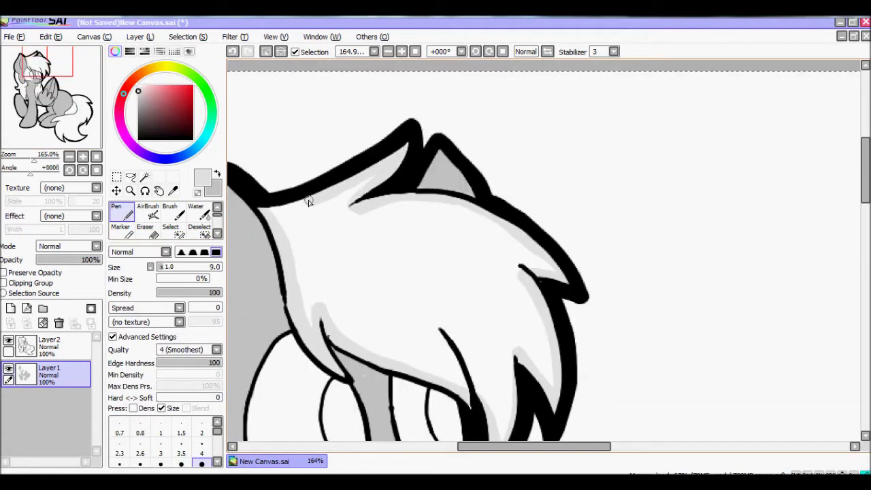
pyautogui.click(213, 233)
pyautogui.click(335, 249)
# Paint the lighter grey along the edges of the mane behind the neck and fill it
pyautogui.press('n')
pyautogui.moveTo(364, 188)
pyautogui.mouseDown()
pyautogui.moveTo(347, 126)
pyautogui.moveTo(411, 261)
pyautogui.mouseUp()
pyautogui.moveTo(457, 289); pyautogui.dragTo(456, 386)
pyautogui.scroll(-3, 326, 280)
pyautogui.moveTo(373, 217)
pyautogui.mouseDown()
pyautogui.moveTo(392, 276)
pyautogui.moveTo(448, 349)
pyautogui.mouseUp()
pyautogui.moveTo(51, 90)
pyautogui.mouseDown()
pyautogui.moveTo(51, 81)
pyautogui.moveTo(75, 87)
pyautogui.mouseUp()
pyautogui.click(217, 233)
pyautogui.click(119, 230)
# Paint the lighter grey along the edges of the mane lock beside the chest and fill it
pyautogui.click(121, 211)
pyautogui.moveTo(343, 191)
pyautogui.mouseDown()
pyautogui.moveTo(334, 299)
pyautogui.moveTo(361, 357)
pyautogui.mouseUp()
pyautogui.moveTo(361, 334); pyautogui.dragTo(411, 245)
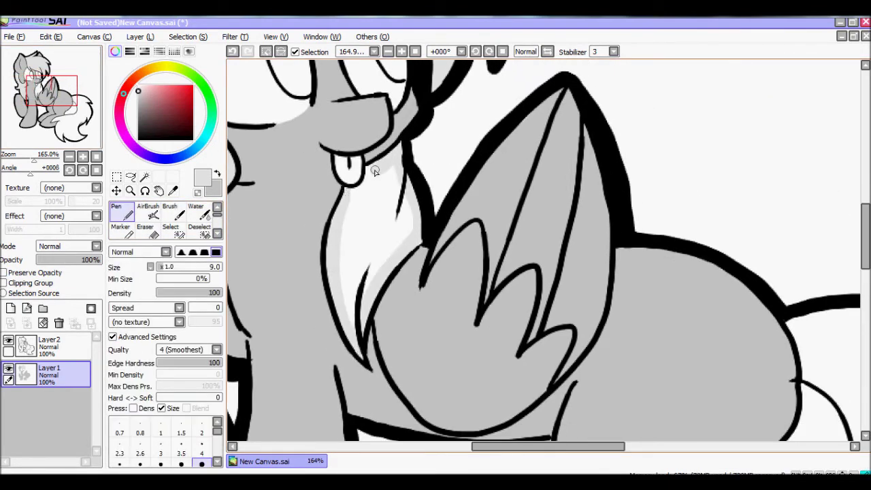
pyautogui.click(217, 233)
pyautogui.click(120, 230)
pyautogui.click(361, 245)
# Paint the lighter grey along the inside of the tail's front lock and lower contour
pyautogui.click(217, 207)
pyautogui.click(120, 211)
pyautogui.click(75, 130)
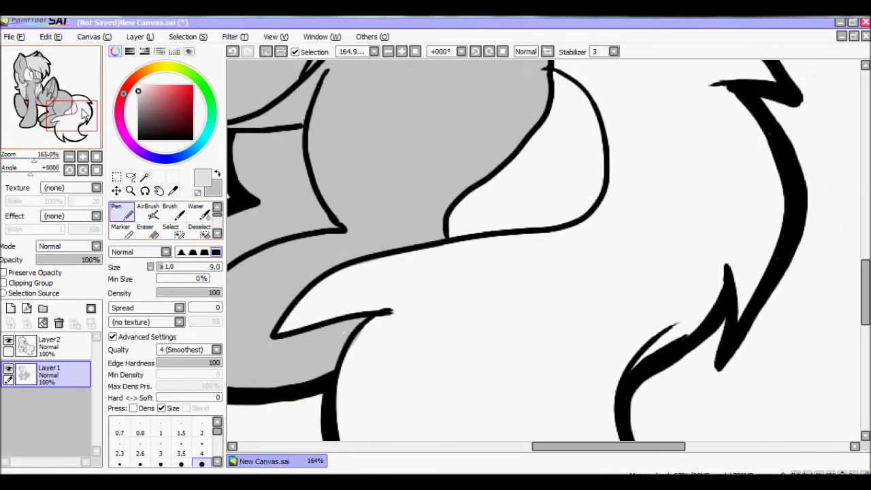
pyautogui.moveTo(286, 325)
pyautogui.mouseDown()
pyautogui.moveTo(415, 259)
pyautogui.moveTo(564, 231)
pyautogui.moveTo(401, 303)
pyautogui.mouseUp()
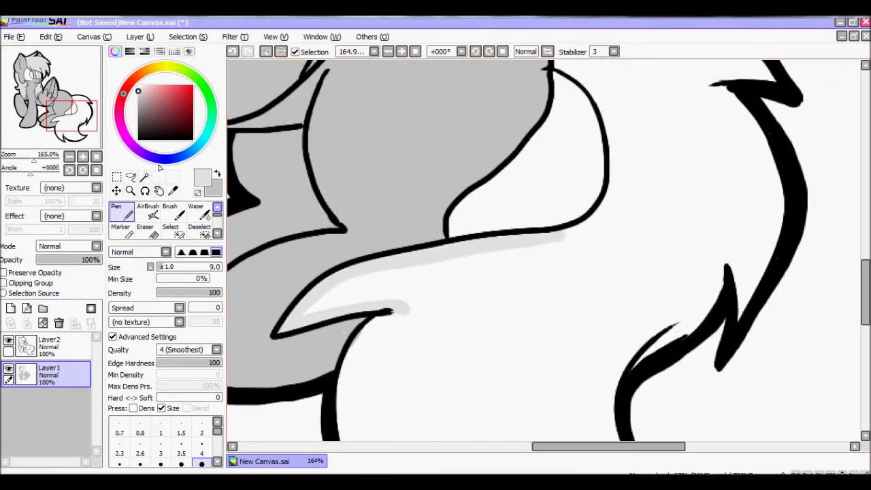
pyautogui.click(77, 131)
pyautogui.moveTo(309, 166)
pyautogui.mouseDown()
pyautogui.moveTo(395, 364)
pyautogui.moveTo(442, 343)
pyautogui.moveTo(632, 316)
pyautogui.moveTo(574, 221)
pyautogui.moveTo(681, 80)
pyautogui.mouseUp()
pyautogui.click(79, 129)
pyautogui.click(80, 121)
pyautogui.moveTo(398, 278)
pyautogui.mouseDown()
pyautogui.moveTo(413, 268)
pyautogui.moveTo(392, 106)
pyautogui.mouseUp()
# Paint the lighter grey along the tail's remaining inner edges and fill the tail with it
pyautogui.click(79, 83)
pyautogui.moveTo(398, 317)
pyautogui.mouseDown()
pyautogui.moveTo(393, 246)
pyautogui.moveTo(613, 334)
pyautogui.moveTo(537, 328)
pyautogui.mouseUp()
pyautogui.click(83, 127)
pyautogui.moveTo(446, 333)
pyautogui.mouseDown()
pyautogui.moveTo(470, 276)
pyautogui.moveTo(451, 121)
pyautogui.moveTo(426, 109)
pyautogui.mouseUp()
pyautogui.scroll(-1, 208, 230)
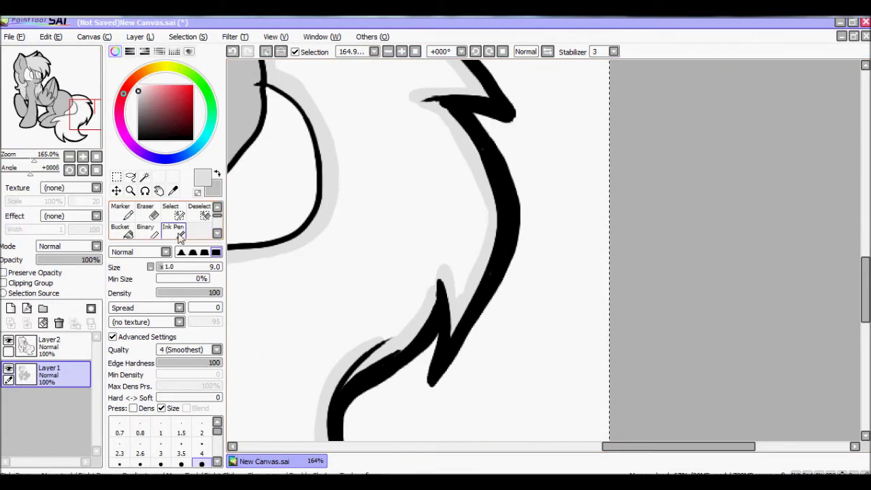
pyautogui.click(120, 230)
pyautogui.click(286, 224)
# Thicken the black contour around the gap between the tail and the hindquarters on Layer2
pyautogui.click(80, 114)
pyautogui.click(193, 139)
pyautogui.click(49, 343)
pyautogui.scroll(1, 170, 221)
pyautogui.click(120, 212)
pyautogui.moveTo(289, 277)
pyautogui.mouseDown()
pyautogui.moveTo(350, 214)
pyautogui.moveTo(394, 119)
pyautogui.moveTo(348, 269)
pyautogui.moveTo(434, 242)
pyautogui.mouseUp()
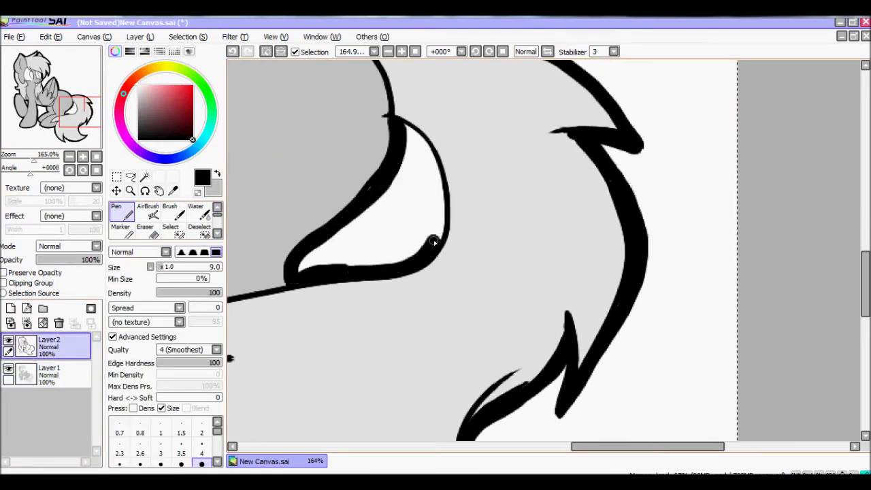
pyautogui.click(95, 129)
# Draw a zigzag outline in saturated purple across the fringe on Layer1
pyautogui.click(49, 373)
pyautogui.click(135, 148)
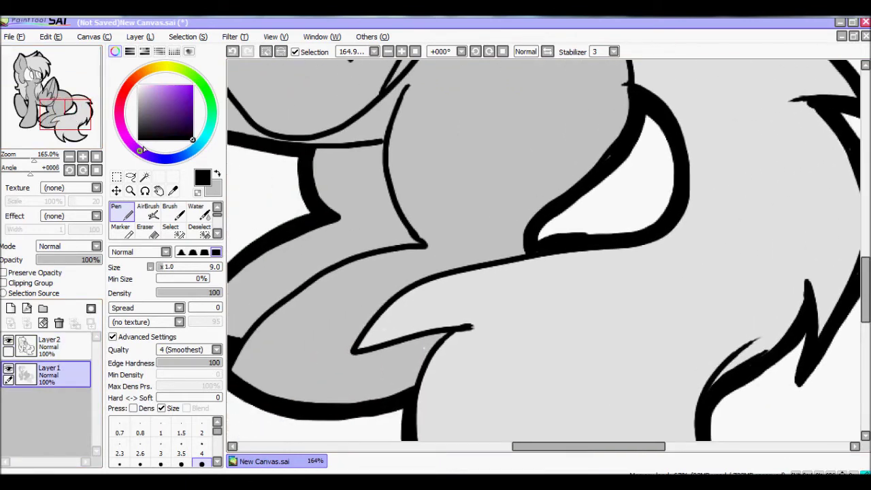
pyautogui.click(192, 85)
pyautogui.click(49, 66)
pyautogui.moveTo(261, 177)
pyautogui.mouseDown()
pyautogui.moveTo(401, 280)
pyautogui.moveTo(526, 291)
pyautogui.moveTo(387, 133)
pyautogui.mouseUp()
pyautogui.moveTo(443, 139); pyautogui.dragTo(488, 172)
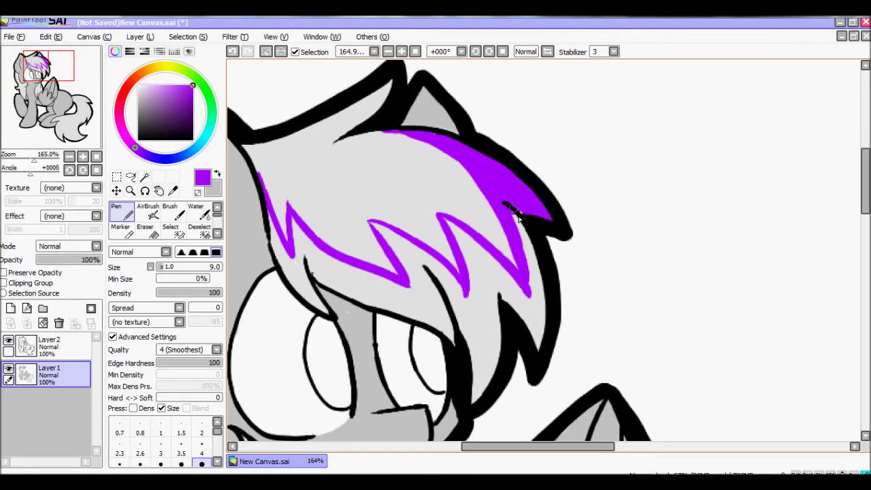
# Fill the fringe below the zigzag with purple and paint both ear tips purple
pyautogui.moveTo(281, 271); pyautogui.dragTo(295, 275)
pyautogui.moveTo(259, 175)
pyautogui.mouseDown()
pyautogui.moveTo(332, 286)
pyautogui.moveTo(453, 337)
pyautogui.moveTo(478, 385)
pyautogui.moveTo(494, 292)
pyautogui.moveTo(526, 252)
pyautogui.mouseUp()
pyautogui.moveTo(446, 218); pyautogui.dragTo(469, 271)
pyautogui.moveTo(375, 225)
pyautogui.mouseDown()
pyautogui.moveTo(309, 239)
pyautogui.moveTo(463, 326)
pyautogui.moveTo(430, 273)
pyautogui.moveTo(605, 302)
pyautogui.mouseUp()
pyautogui.moveTo(436, 164); pyautogui.dragTo(347, 218)
pyautogui.moveTo(382, 137); pyautogui.dragTo(418, 172)
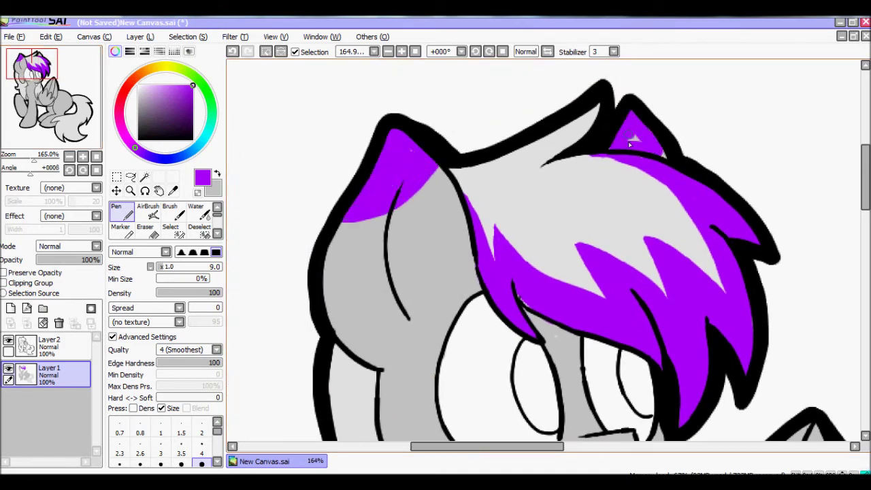
# Paint a purple streak down the inner side of the rear mane and through the chest lock
pyautogui.scroll(-5, 628, 123)
pyautogui.moveTo(355, 90); pyautogui.dragTo(449, 385)
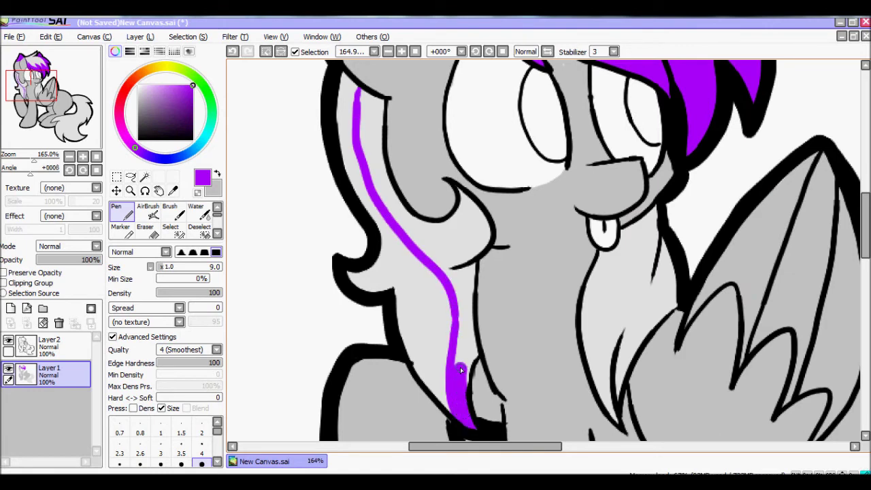
pyautogui.moveTo(469, 326)
pyautogui.mouseDown()
pyautogui.moveTo(482, 221)
pyautogui.moveTo(460, 193)
pyautogui.moveTo(418, 230)
pyautogui.moveTo(382, 131)
pyautogui.mouseUp()
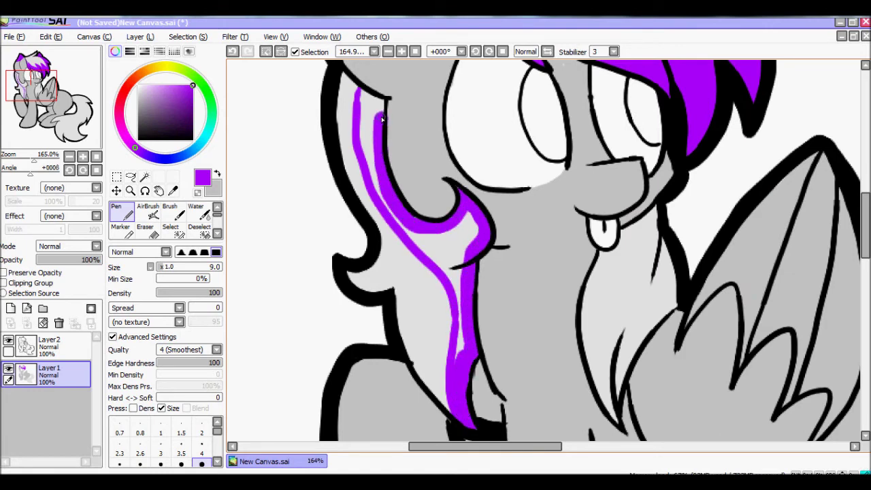
pyautogui.moveTo(367, 101)
pyautogui.mouseDown()
pyautogui.moveTo(407, 220)
pyautogui.moveTo(446, 265)
pyautogui.moveTo(303, 218)
pyautogui.mouseUp()
pyautogui.moveTo(493, 167)
pyautogui.mouseDown()
pyautogui.moveTo(471, 221)
pyautogui.moveTo(451, 378)
pyautogui.mouseUp()
pyautogui.moveTo(505, 191); pyautogui.dragTo(456, 360)
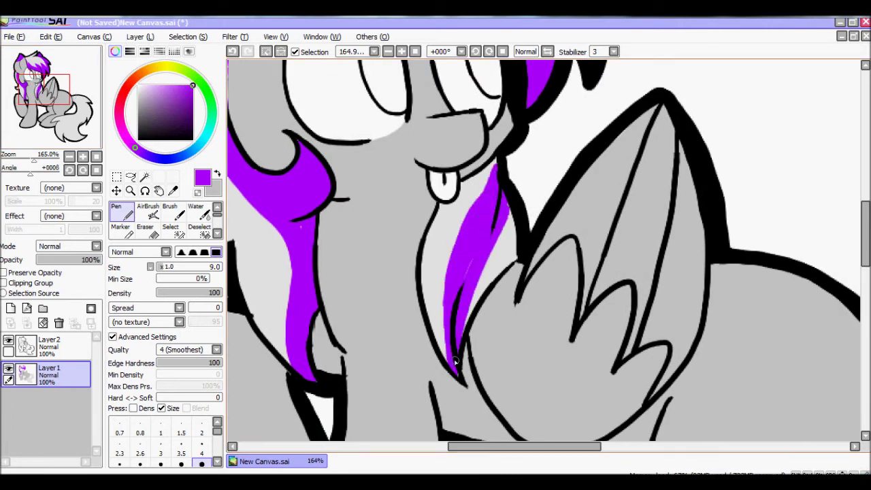
# Paint saturated blue along the fringe's lower edge and outer tips
pyautogui.scroll(5, 454, 360)
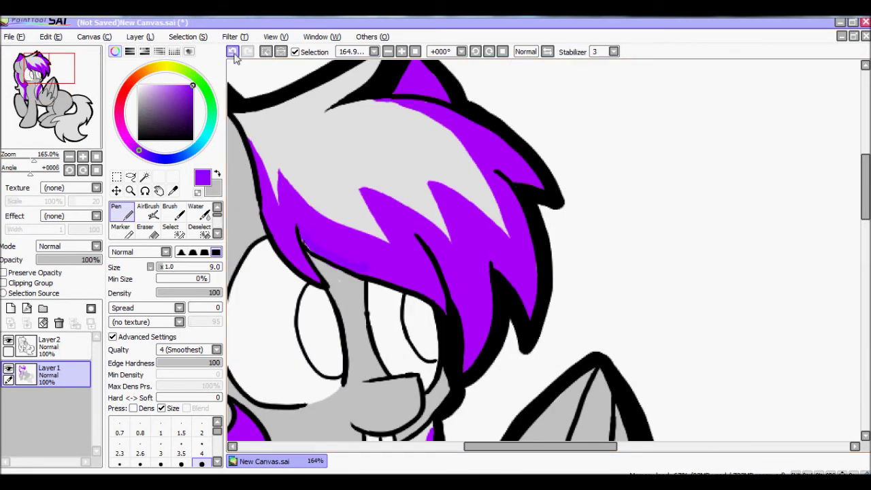
pyautogui.click(167, 159)
pyautogui.moveTo(300, 239)
pyautogui.mouseDown()
pyautogui.moveTo(467, 367)
pyautogui.moveTo(524, 237)
pyautogui.moveTo(517, 135)
pyautogui.mouseUp()
# Turn on Preserve Opacity for Layer1 and outline a purple stripe along the tail's inner side
pyautogui.moveTo(45, 73)
pyautogui.mouseDown()
pyautogui.moveTo(41, 86)
pyautogui.moveTo(76, 105)
pyautogui.mouseUp()
pyautogui.click(135, 147)
pyautogui.click(3, 272)
pyautogui.moveTo(468, 169); pyautogui.dragTo(480, 203)
pyautogui.moveTo(486, 117); pyautogui.dragTo(564, 171)
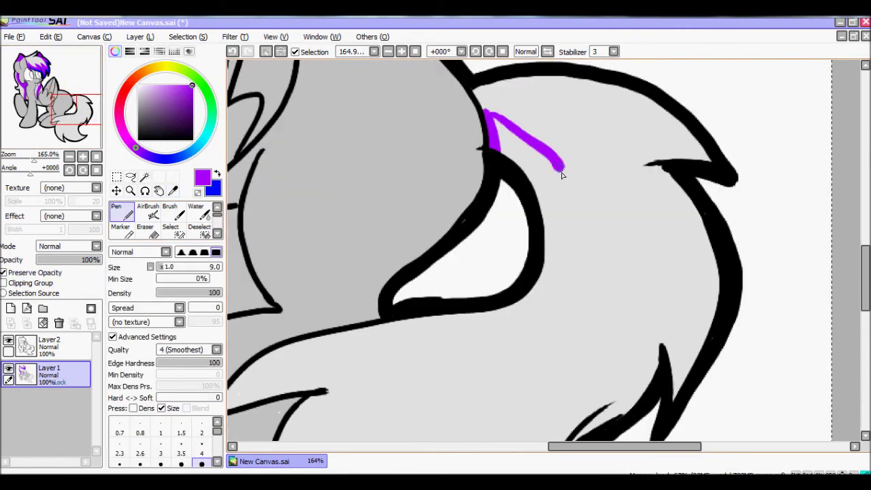
pyautogui.moveTo(78, 105); pyautogui.dragTo(64, 128)
pyautogui.moveTo(584, 146); pyautogui.dragTo(612, 399)
pyautogui.moveTo(522, 306)
pyautogui.mouseDown()
pyautogui.moveTo(473, 365)
pyautogui.moveTo(446, 191)
pyautogui.mouseUp()
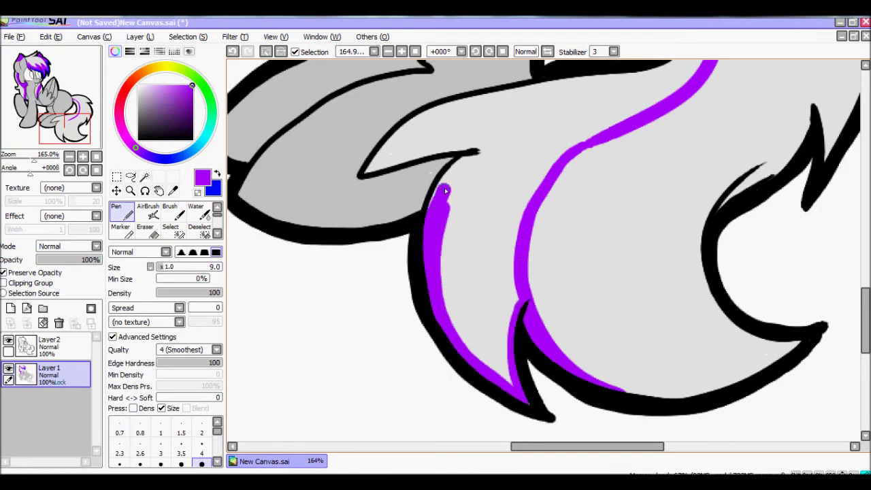
# Close the purple outline around the tail's front lock and upper edge and fill the stripe with purple
pyautogui.moveTo(371, 163)
pyautogui.mouseDown()
pyautogui.moveTo(486, 150)
pyautogui.moveTo(484, 97)
pyautogui.mouseUp()
pyautogui.moveTo(65, 128); pyautogui.dragTo(75, 117)
pyautogui.moveTo(348, 240); pyautogui.dragTo(564, 188)
pyautogui.moveTo(76, 119); pyautogui.dragTo(79, 111)
pyautogui.moveTo(518, 291)
pyautogui.mouseDown()
pyautogui.moveTo(525, 249)
pyautogui.moveTo(464, 114)
pyautogui.mouseUp()
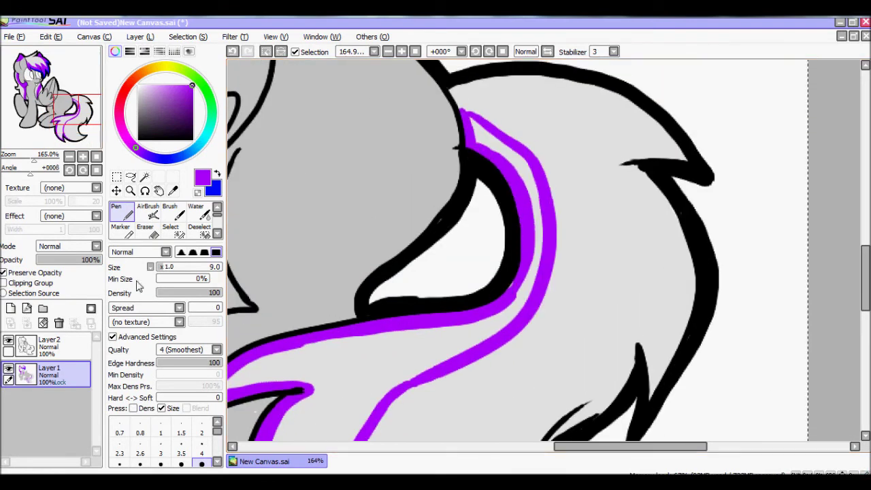
pyautogui.scroll(-1, 147, 225)
pyautogui.click(122, 226)
pyautogui.click(535, 204)
# Paint a blue stripe along the tail's outer side from the base to the tip
pyautogui.press('x')
pyautogui.press('n')
pyautogui.moveTo(475, 95)
pyautogui.mouseDown()
pyautogui.moveTo(640, 296)
pyautogui.moveTo(647, 115)
pyautogui.mouseUp()
pyautogui.moveTo(646, 116)
pyautogui.mouseDown()
pyautogui.moveTo(650, 156)
pyautogui.moveTo(479, 418)
pyautogui.mouseUp()
pyautogui.moveTo(479, 418)
pyautogui.mouseDown()
pyautogui.moveTo(438, 162)
pyautogui.moveTo(578, 202)
pyautogui.moveTo(493, 136)
pyautogui.mouseUp()
pyautogui.moveTo(415, 385)
pyautogui.mouseDown()
pyautogui.moveTo(402, 327)
pyautogui.moveTo(442, 258)
pyautogui.moveTo(536, 213)
pyautogui.moveTo(541, 235)
pyautogui.mouseUp()
pyautogui.moveTo(429, 272); pyautogui.dragTo(469, 252)
pyautogui.moveTo(537, 238); pyautogui.dragTo(582, 113)
pyautogui.moveTo(265, 123)
pyautogui.mouseDown()
pyautogui.moveTo(334, 112)
pyautogui.moveTo(493, 180)
pyautogui.mouseUp()
pyautogui.moveTo(442, 194)
pyautogui.mouseDown()
pyautogui.moveTo(498, 253)
pyautogui.moveTo(507, 299)
pyautogui.mouseUp()
# Fill the rest of the tail's outer stripe with blue
pyautogui.scroll(-1, 163, 221)
pyautogui.click(120, 227)
pyautogui.click(383, 140)
# Colour the near eye's iris bright purple
pyautogui.click(42, 75)
pyautogui.click(138, 148)
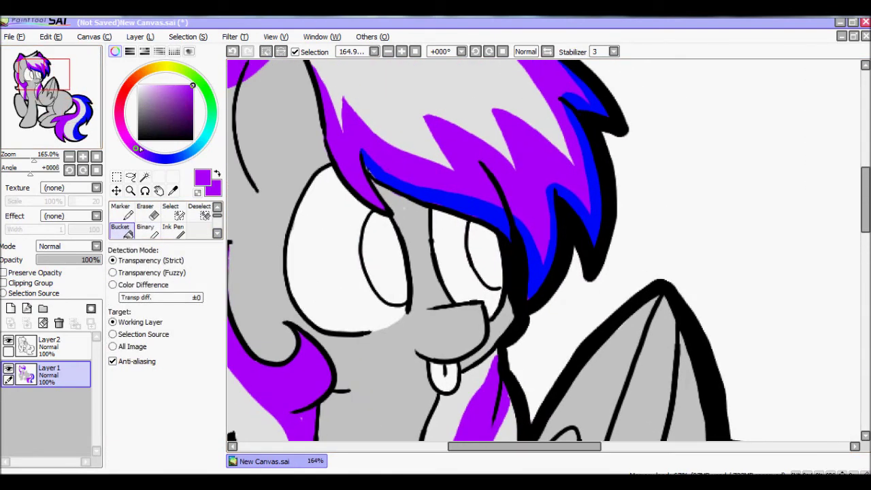
pyautogui.scroll(1, 164, 218)
pyautogui.click(121, 213)
pyautogui.moveTo(371, 217)
pyautogui.mouseDown()
pyautogui.moveTo(364, 259)
pyautogui.moveTo(398, 299)
pyautogui.moveTo(380, 235)
pyautogui.moveTo(385, 282)
pyautogui.mouseUp()
# Colour the far eye's iris hot pink and the tongue light pink
pyautogui.click(124, 91)
pyautogui.moveTo(498, 289); pyautogui.dragTo(486, 236)
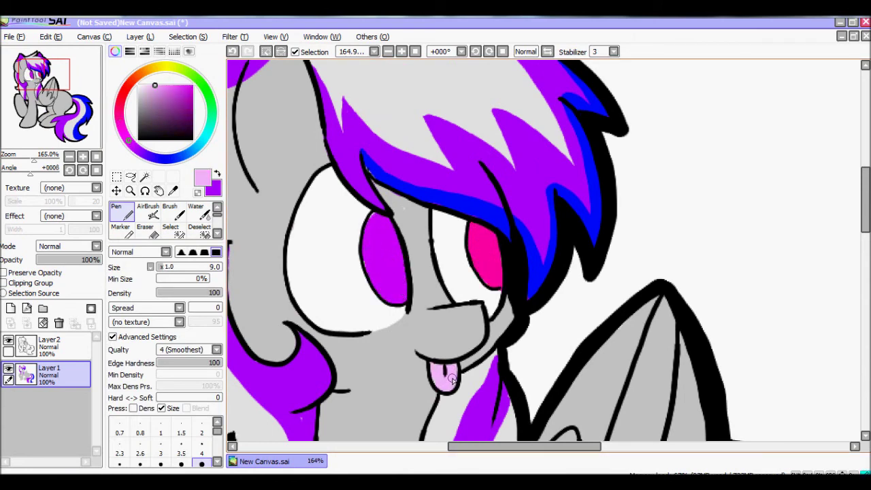
pyautogui.scroll(-5, 450, 380)
pyautogui.moveTo(34, 159); pyautogui.dragTo(20, 160)
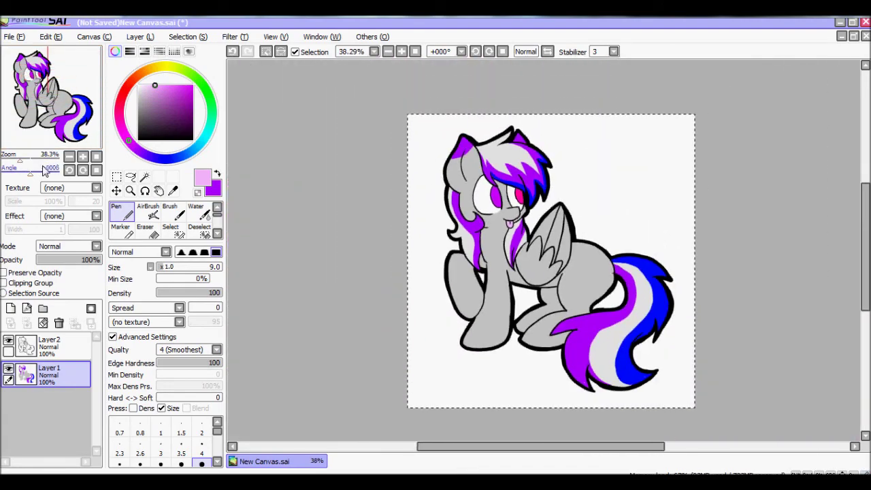